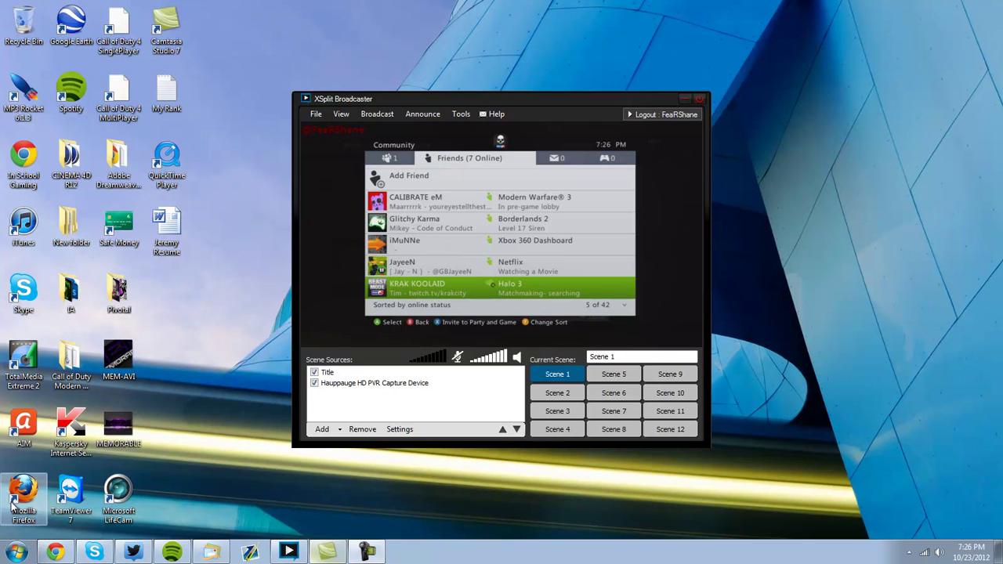
Browse the gaming channel's YouTube video grid in Chrome, then open a new empty tab.
left_click(52, 553)
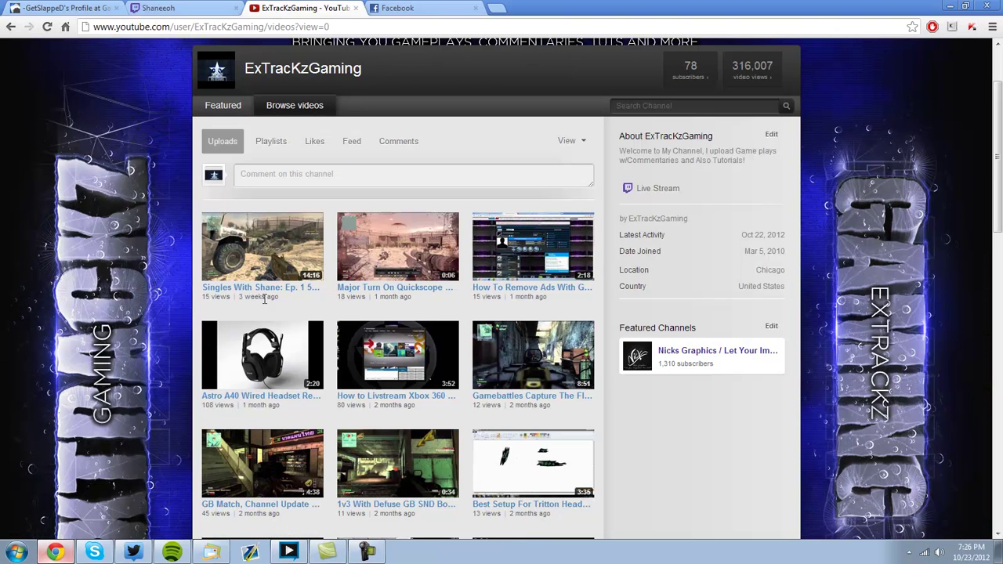
scroll(25, 285, "up", 2)
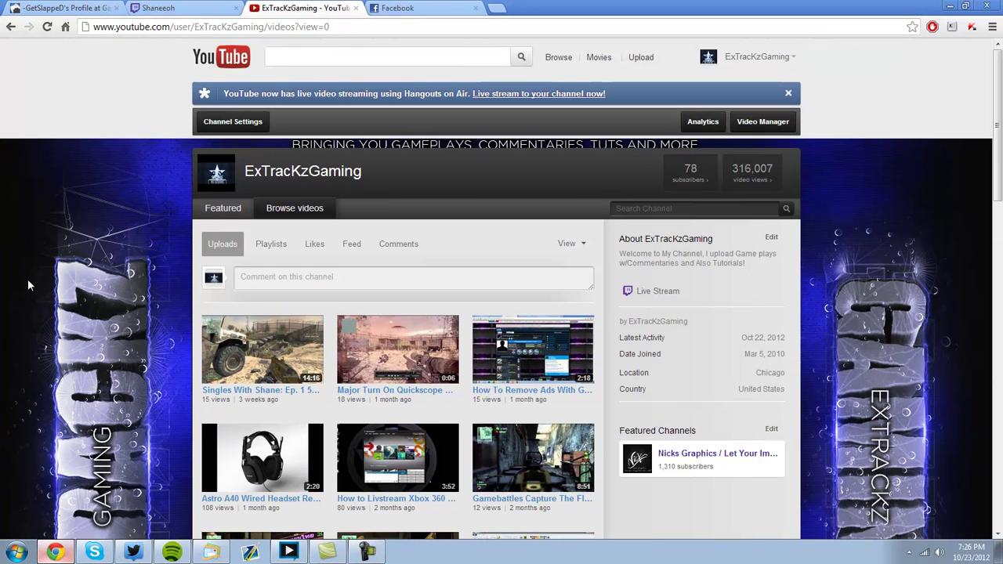
scroll(166, 235, "down", 3)
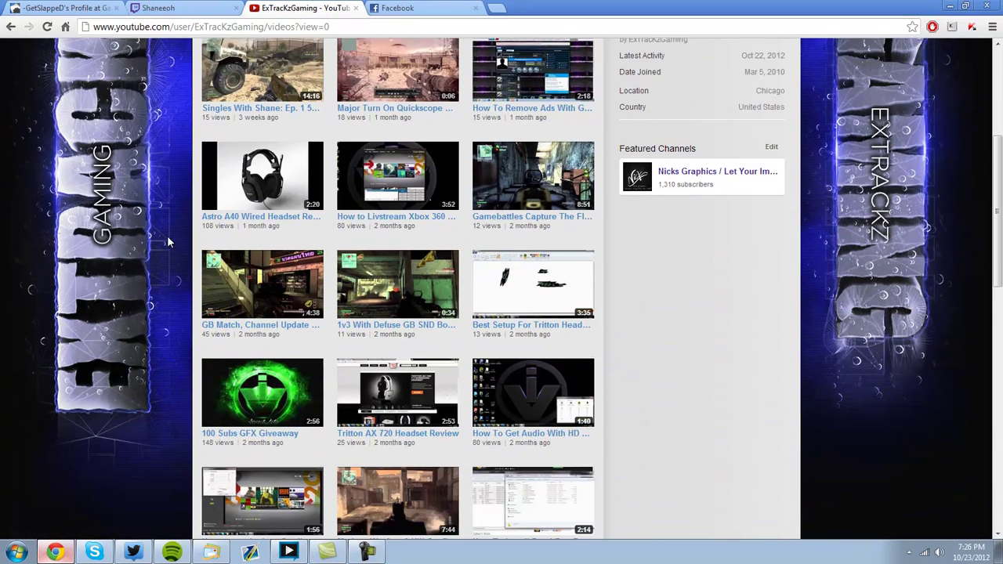
scroll(167, 235, "down", 1)
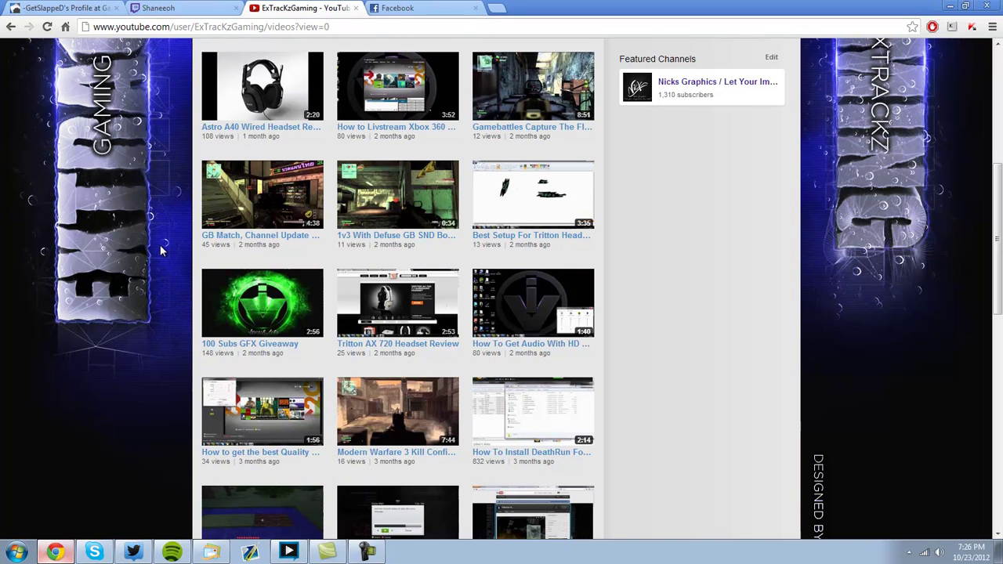
scroll(161, 251, "down", 4)
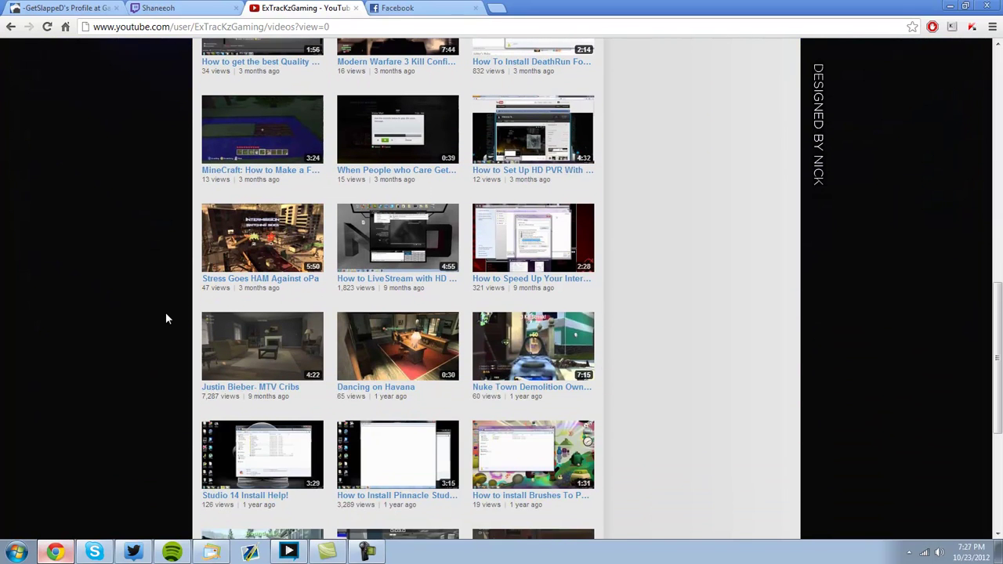
scroll(165, 317, "down", 2)
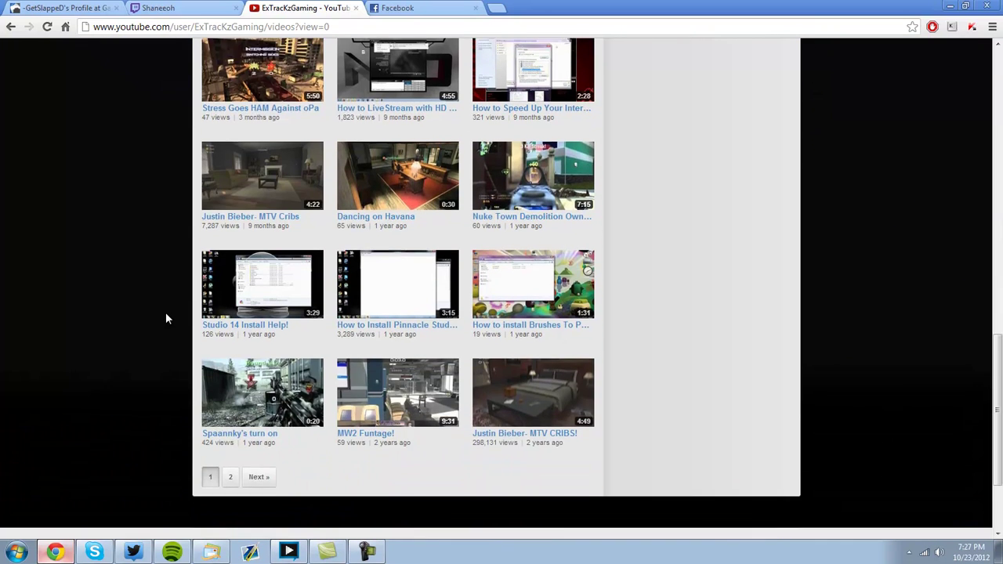
scroll(165, 317, "up", 2)
scroll(165, 311, "up", 2)
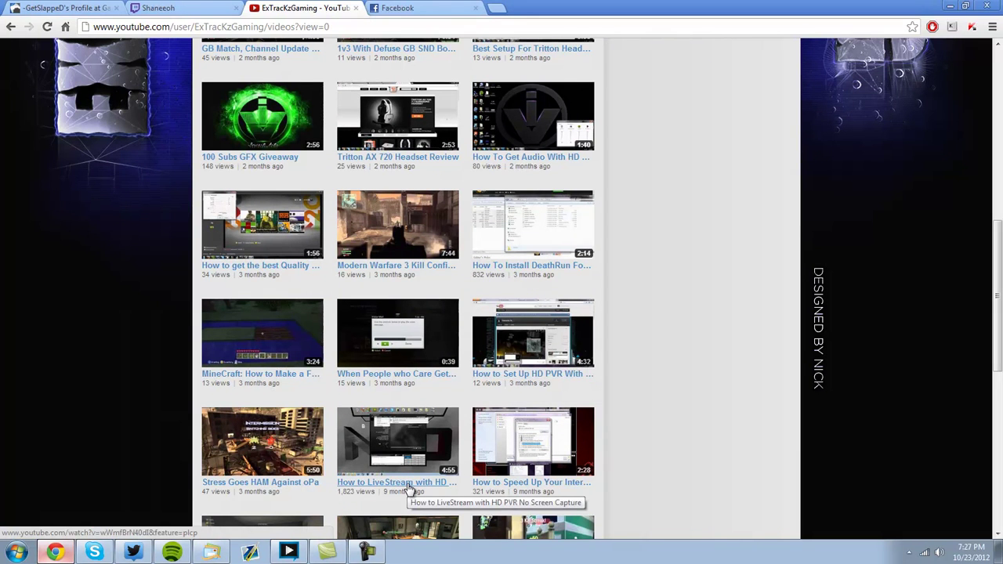
scroll(460, 157, "up", 1)
scroll(456, 150, "up", 10)
left_click(454, 8)
left_click(499, 9)
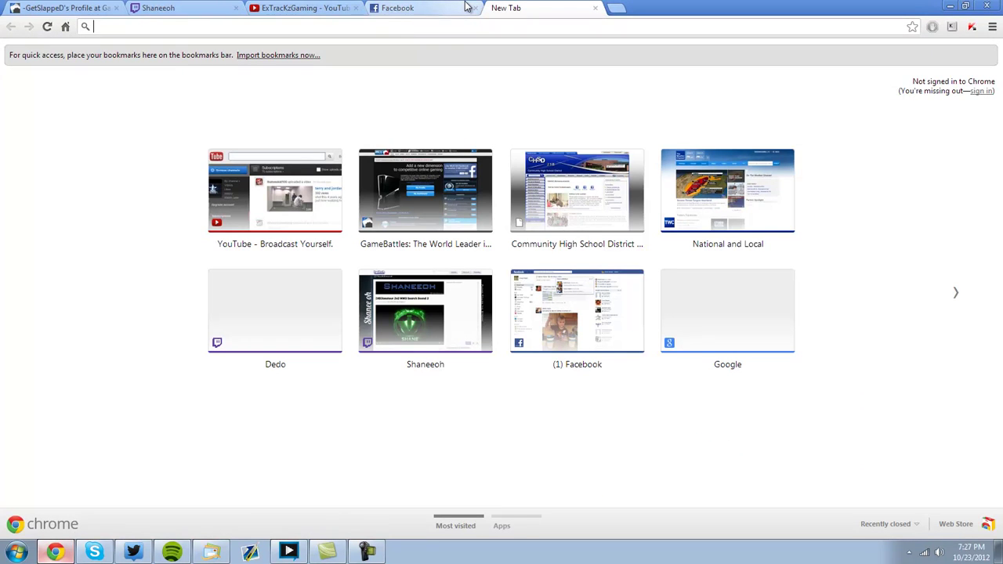
Search Google for 'hd pvr', then refine the search to 'hd pvr support'.
type("g")
key("BackSpace")
key("BackSpace")
type("hd pvr")
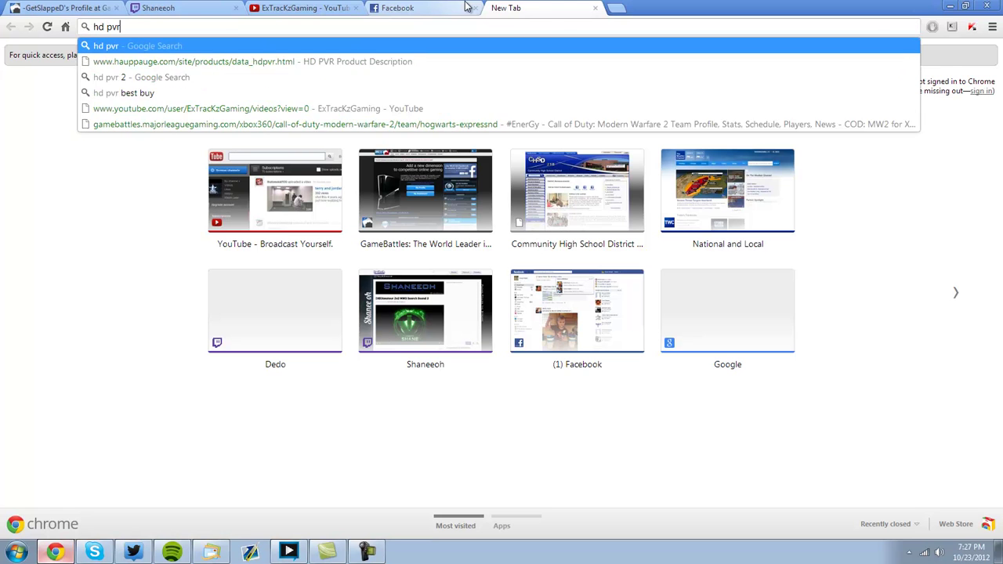
key("Return")
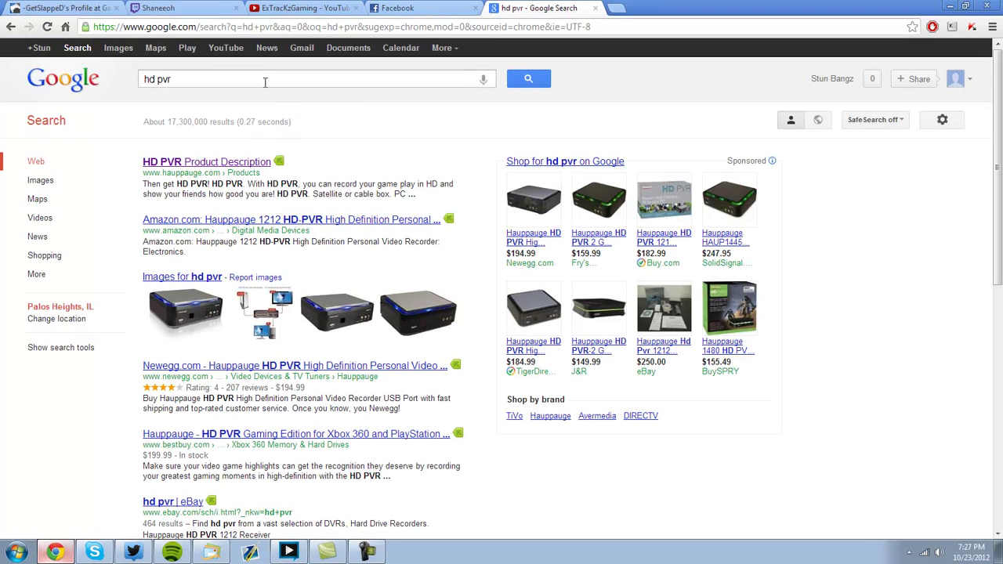
type("support")
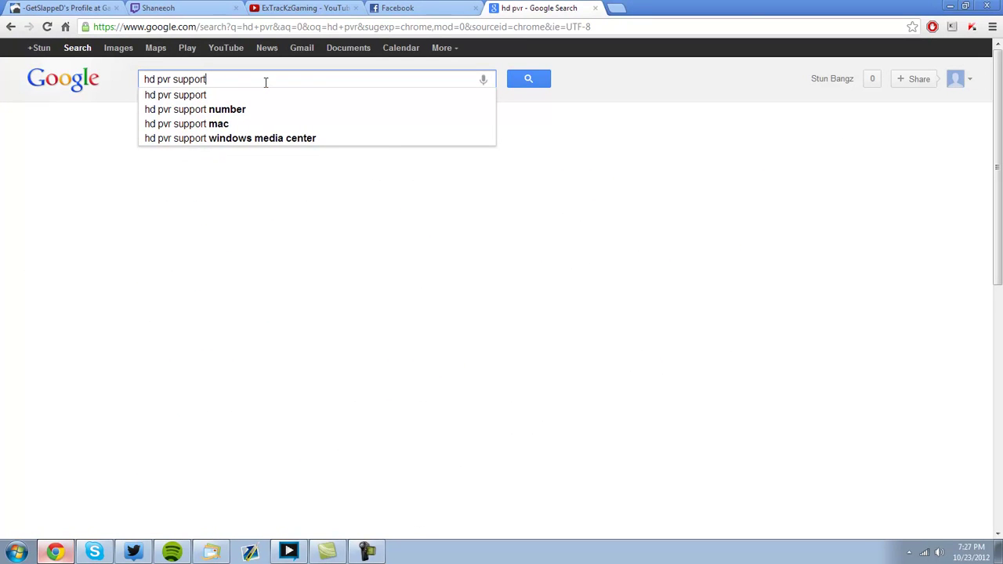
key("Return")
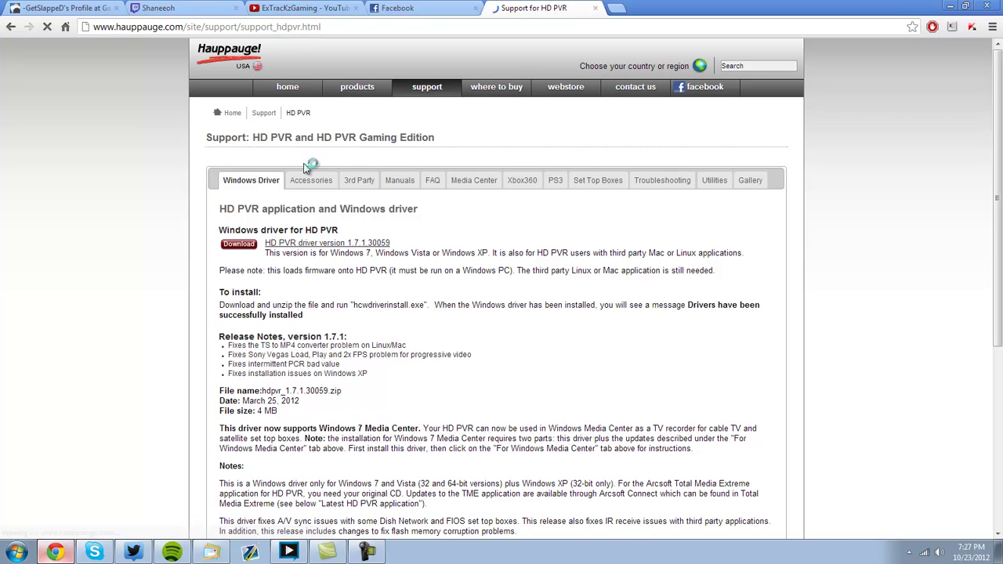
Read the Windows driver details on the Hauppauge HD PVR support page.
left_click_drag(226, 229, 311, 227)
left_click(349, 226)
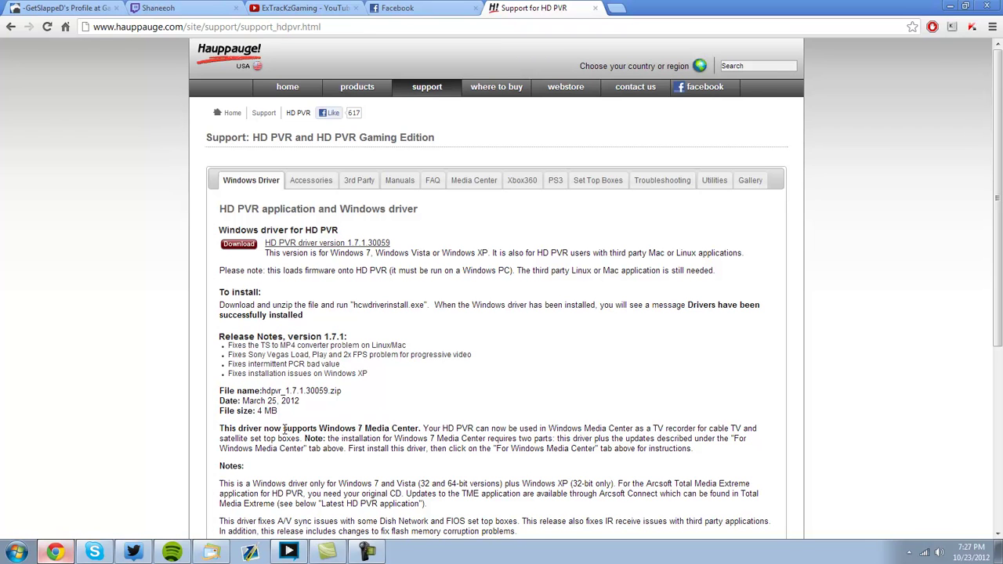
Go to xsplit.com in a new tab and open its XSplit download page.
left_click(617, 10)
type("xsplit.com")
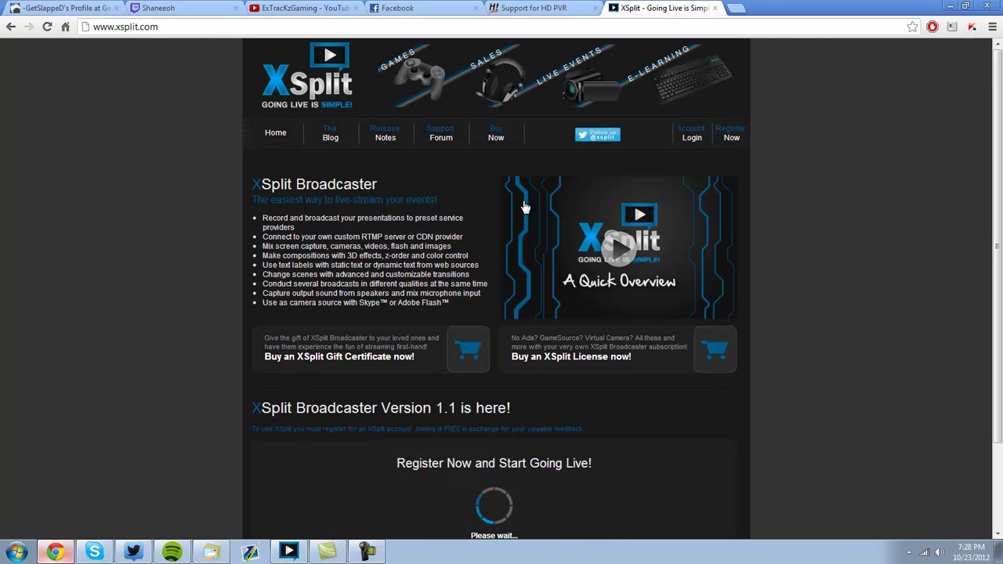
scroll(244, 339, "down", 3)
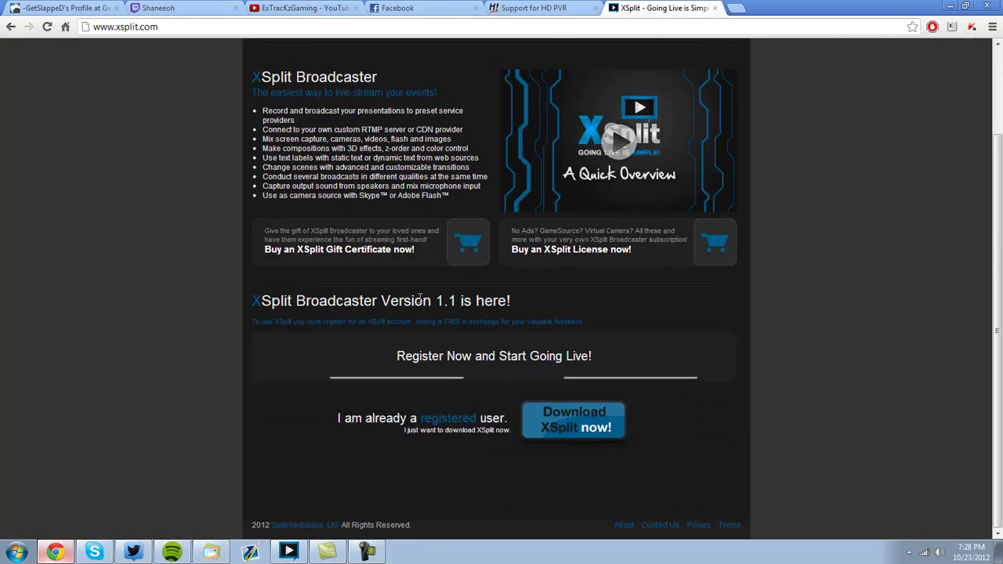
scroll(548, 470, "down", 2)
left_click(553, 480)
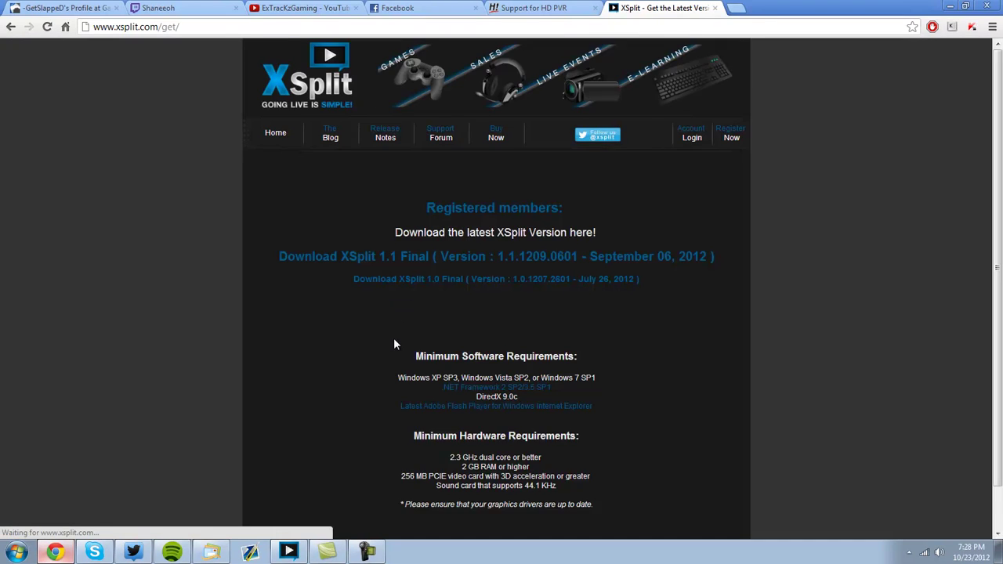
Review the XSplit 1.1 Final download offer, then briefly open and close the Start menu.
scroll(394, 343, "down", 1)
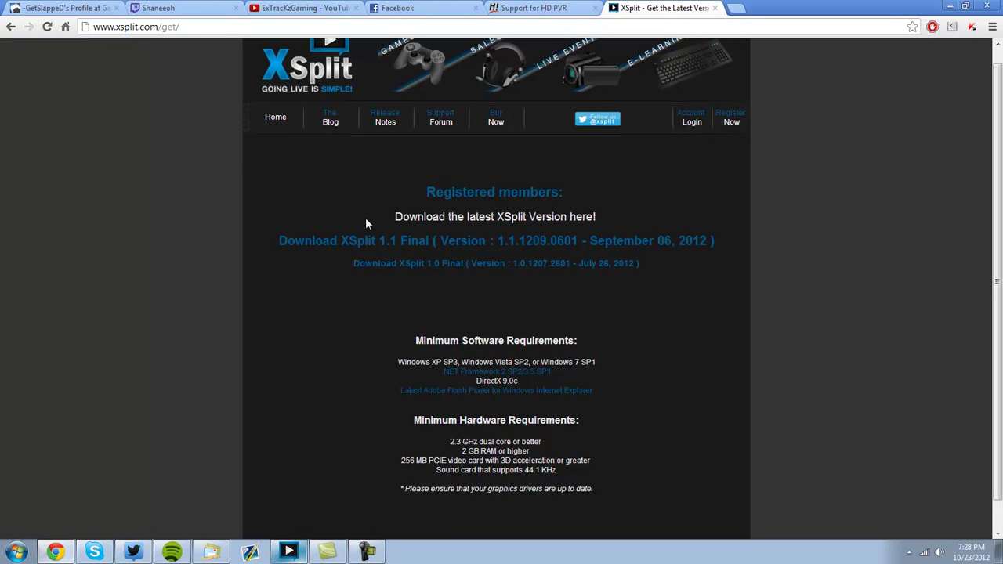
scroll(365, 216, "up", 1)
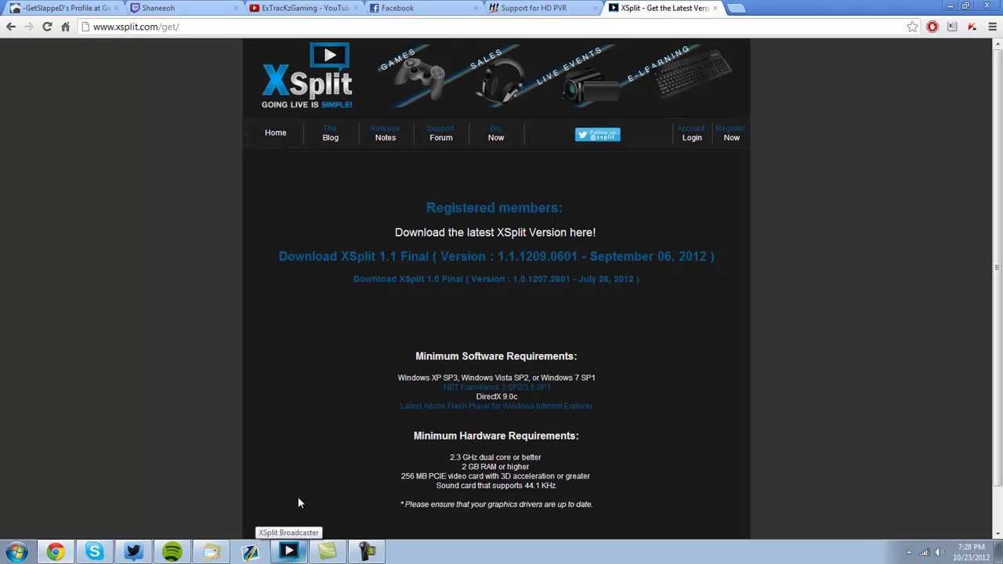
left_click(17, 552)
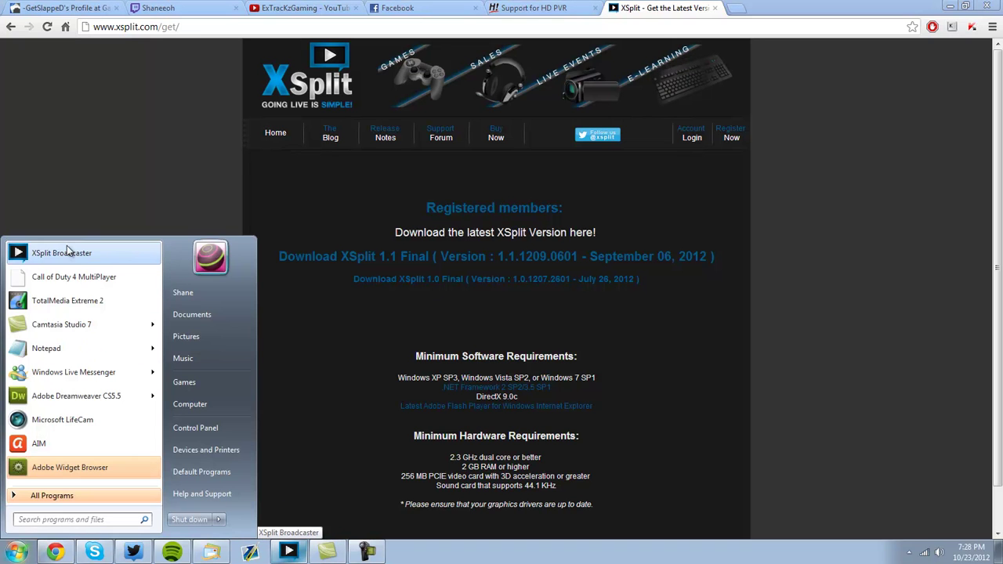
left_click(77, 201)
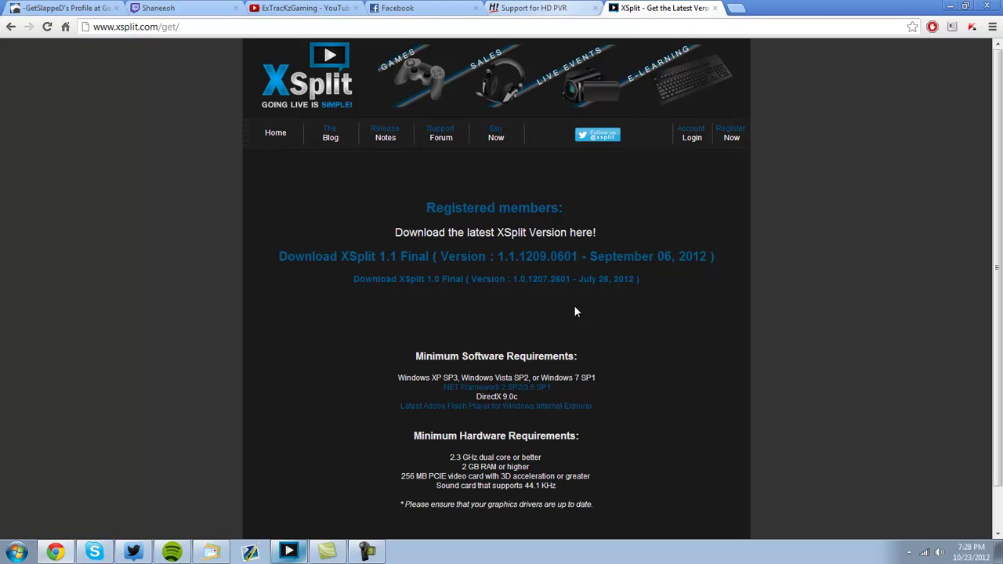
Restore XSplit Broadcaster, then hide and delete the Hauppauge HD PVR Capture Device source.
left_click(999, 552)
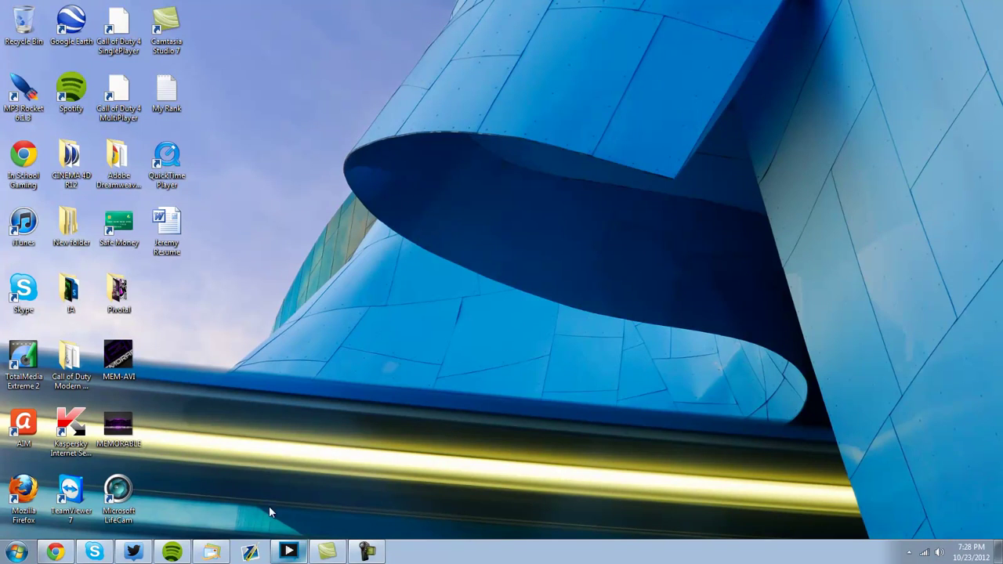
left_click(288, 552)
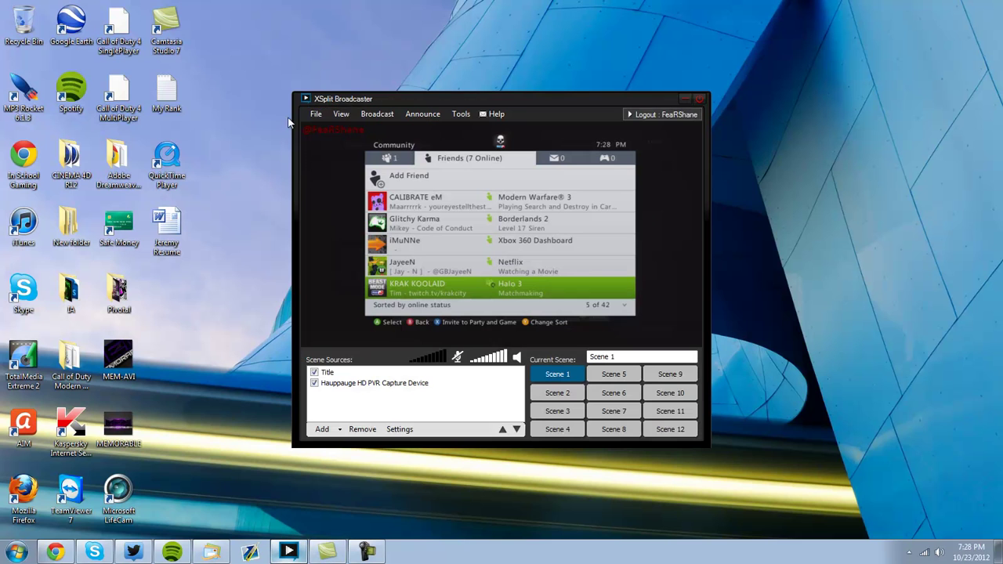
left_click(314, 383)
left_click_drag(316, 382, 336, 392)
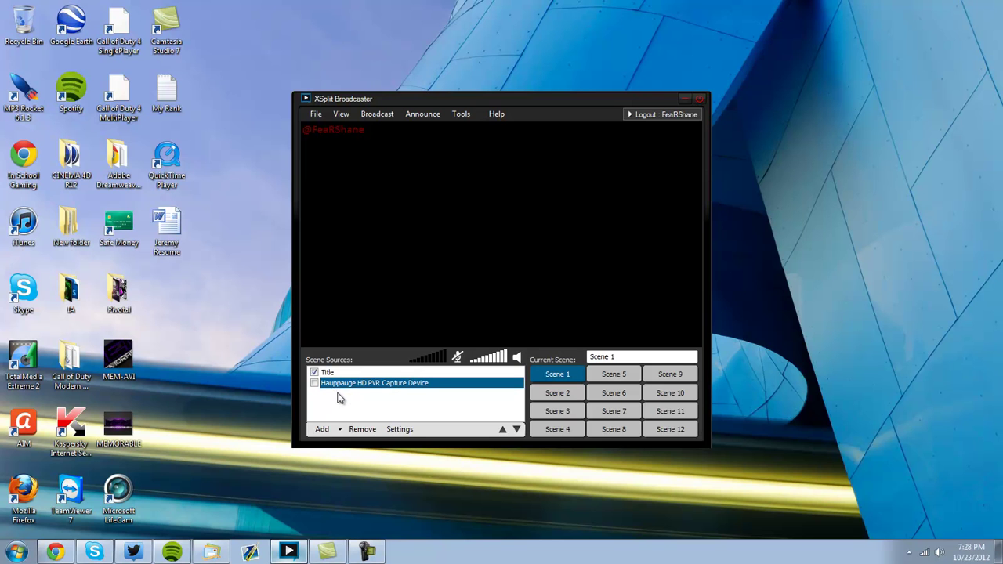
key("Delete")
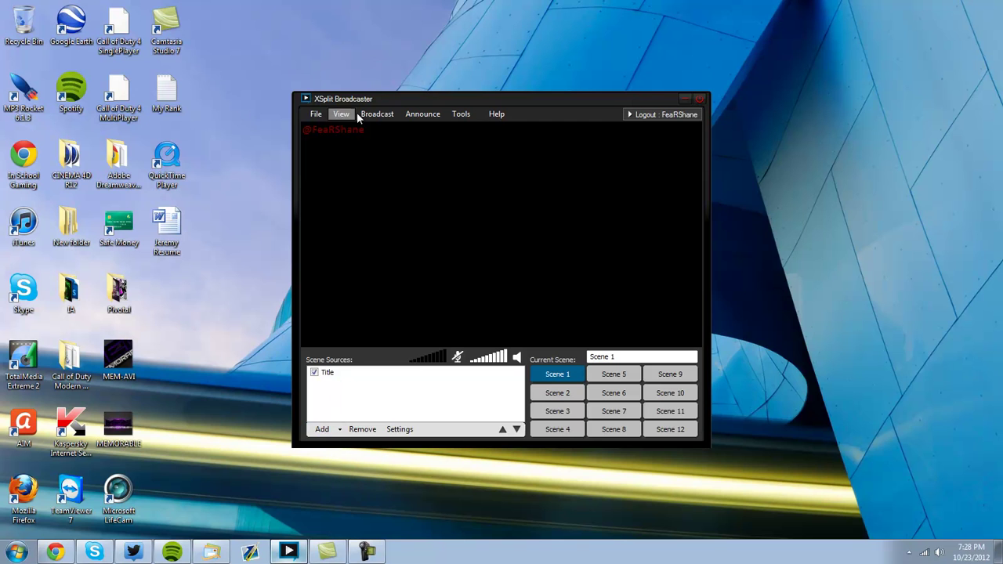
Add the Hauppauge HD PVR Capture Device to Scene 1 as a camera source.
left_click(339, 429)
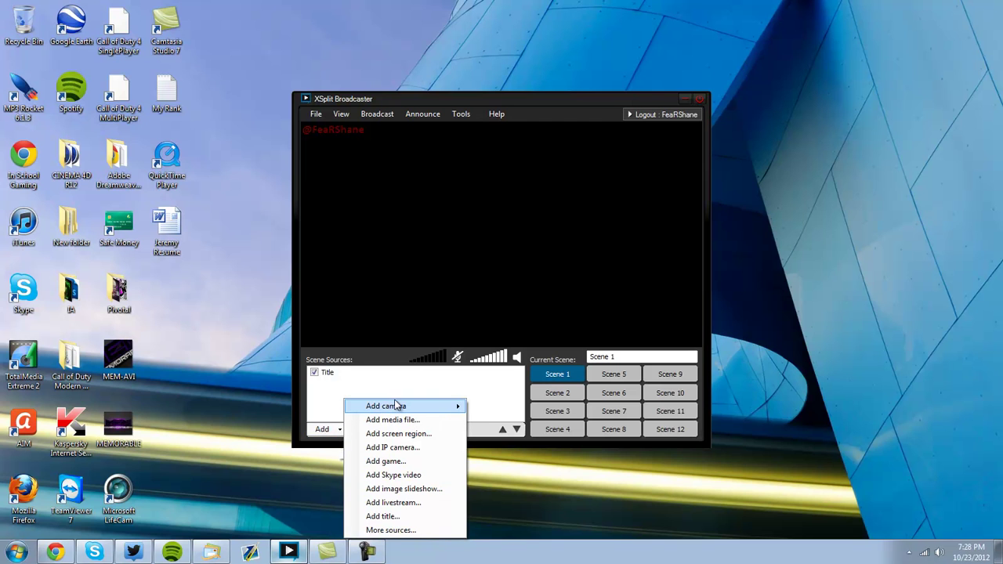
mouse_move(396, 406)
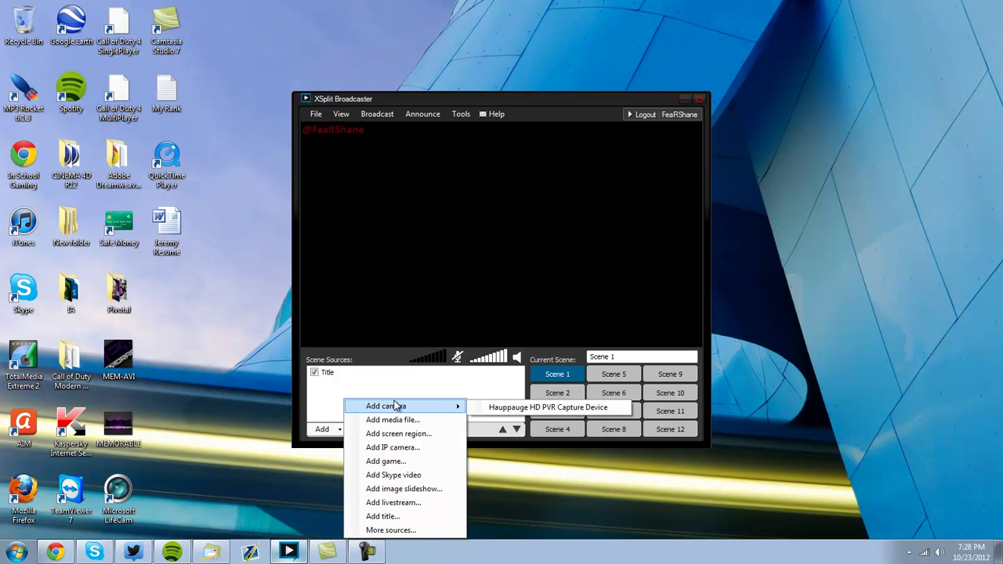
left_click(488, 407)
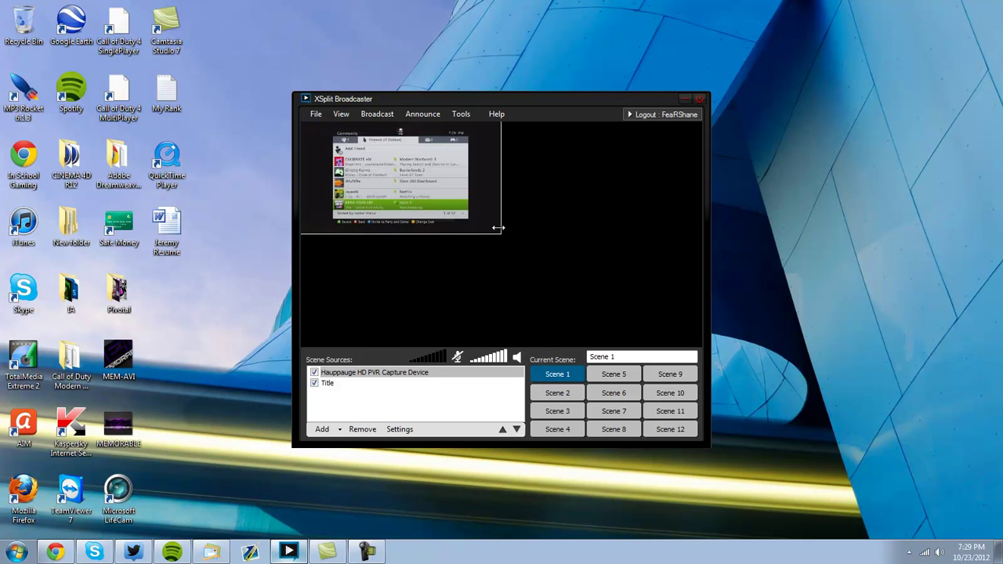
Stretch the Hauppauge capture feed to fill the preview and show the broadcast destinations.
left_click_drag(500, 234, 701, 354)
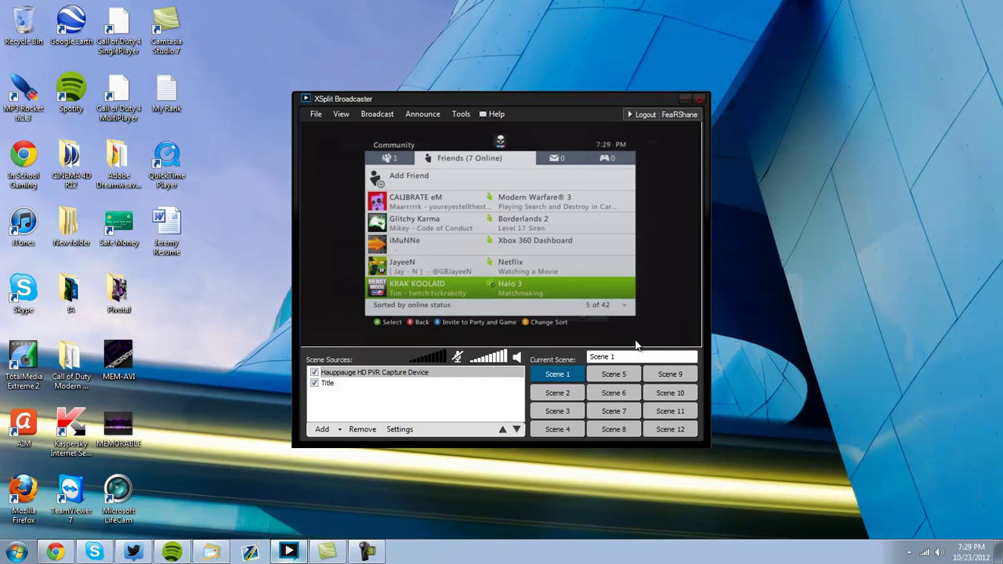
left_click(379, 115)
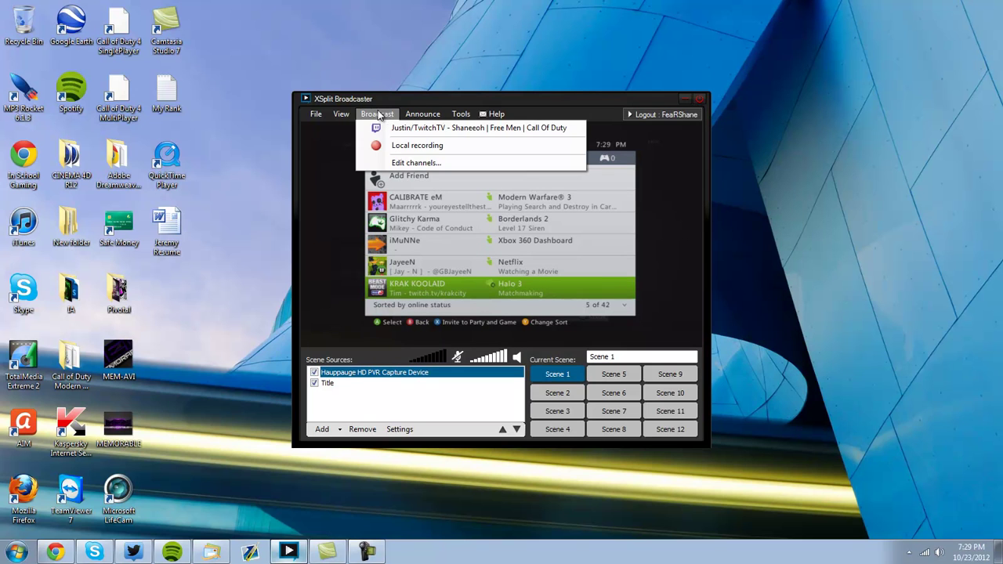
Open the Edit resolutions settings and scroll through the resolution list.
mouse_move(341, 114)
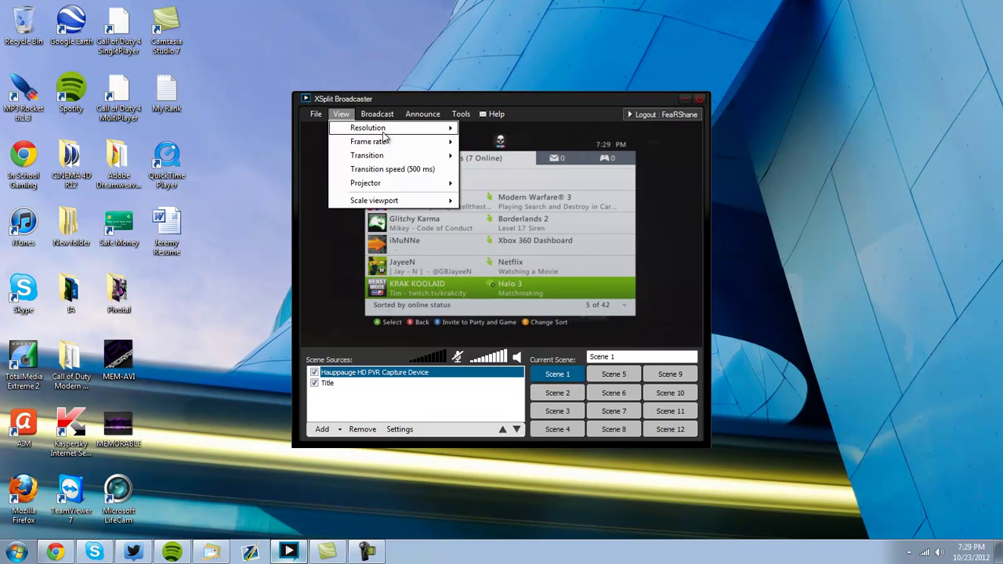
mouse_move(391, 132)
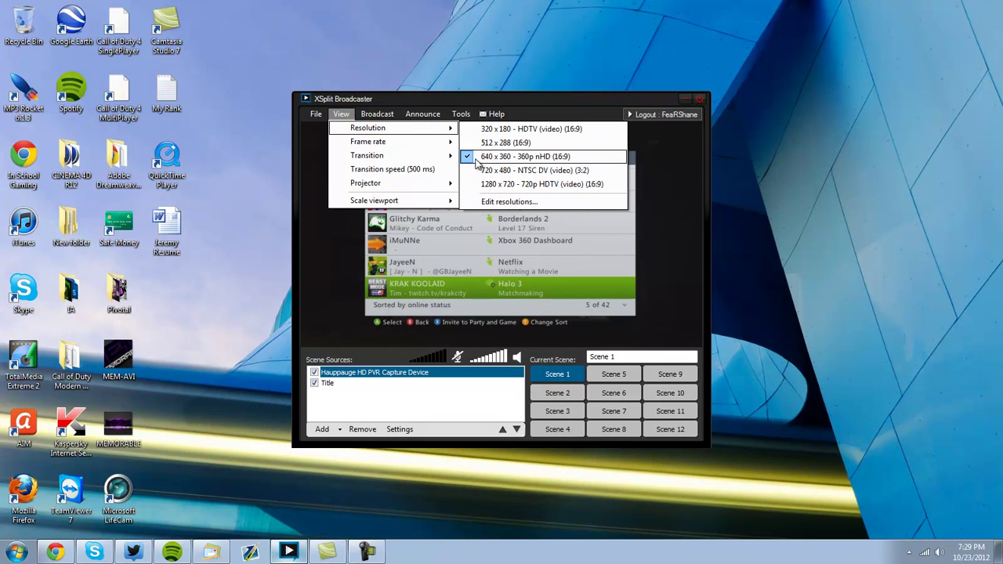
left_click(503, 203)
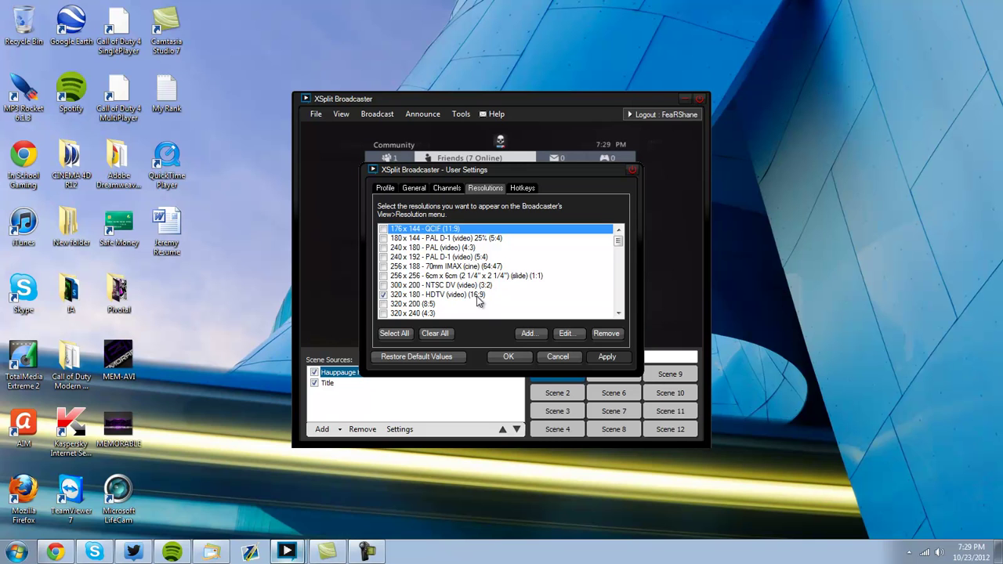
left_click(620, 313)
left_click(620, 313)
left_click(620, 313)
left_click(620, 312)
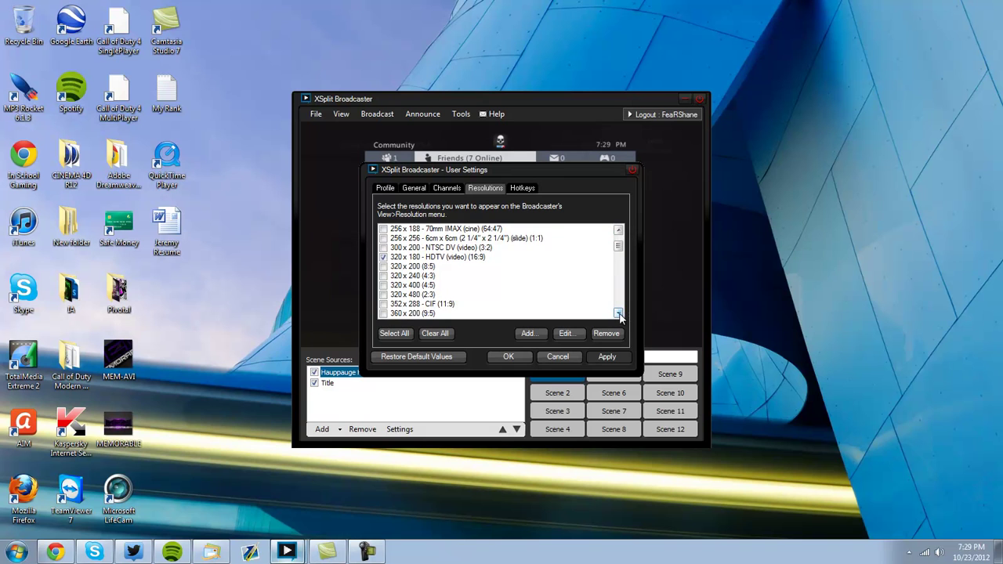
left_click(620, 312)
left_click(619, 312)
left_click(620, 313)
left_click(619, 312)
left_click(619, 313)
left_click(620, 313)
left_click(619, 313)
left_click(620, 313)
left_click(620, 312)
left_click(620, 312)
left_click(620, 313)
left_click(620, 313)
left_click(619, 312)
left_click(620, 312)
left_click(620, 313)
left_click(620, 312)
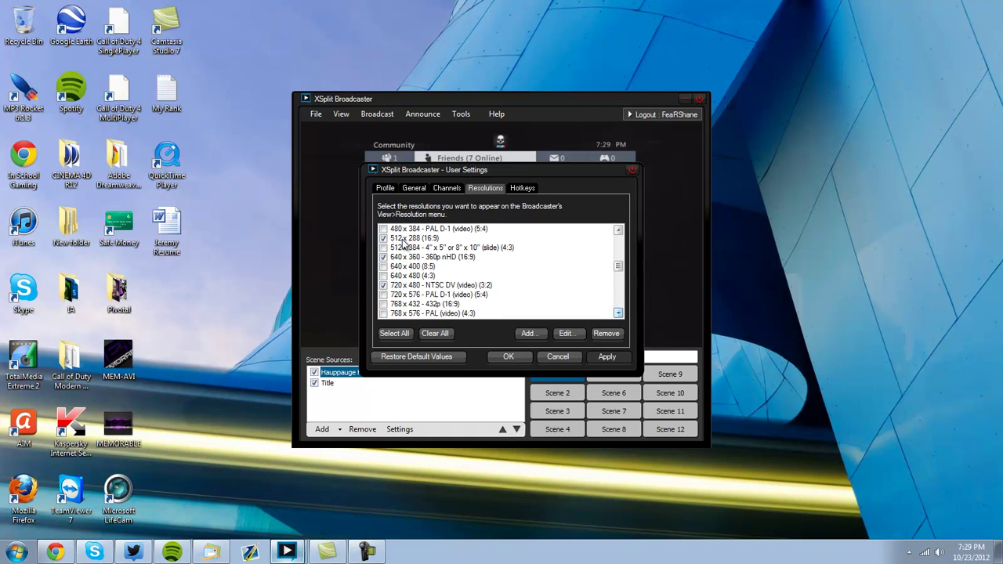
Uncheck 720x480 and 512x288, keeping 320x180, 640x360 and 1280x720, and apply.
left_click(383, 285)
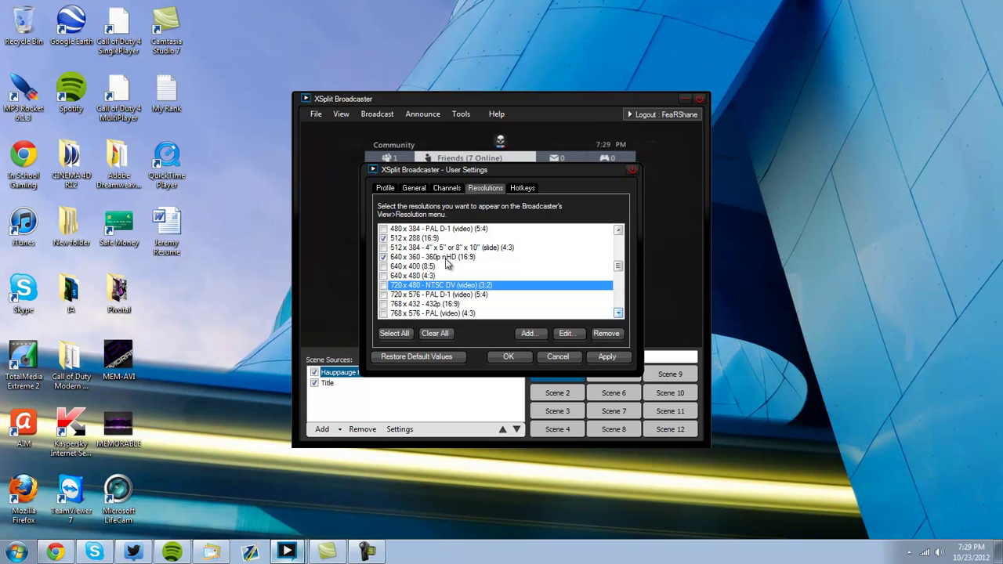
left_click(388, 258)
left_click(384, 238)
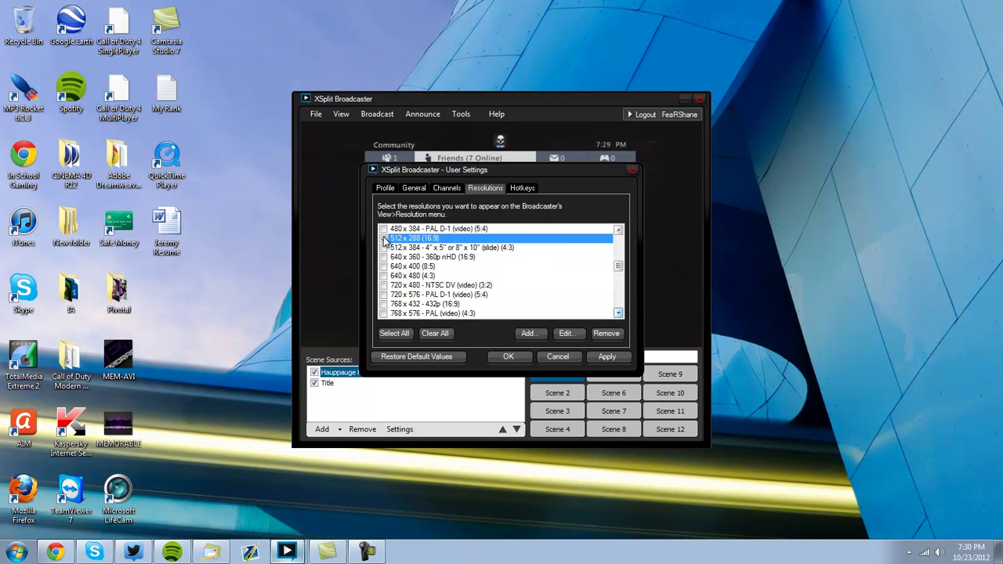
left_click_drag(618, 266, 618, 283)
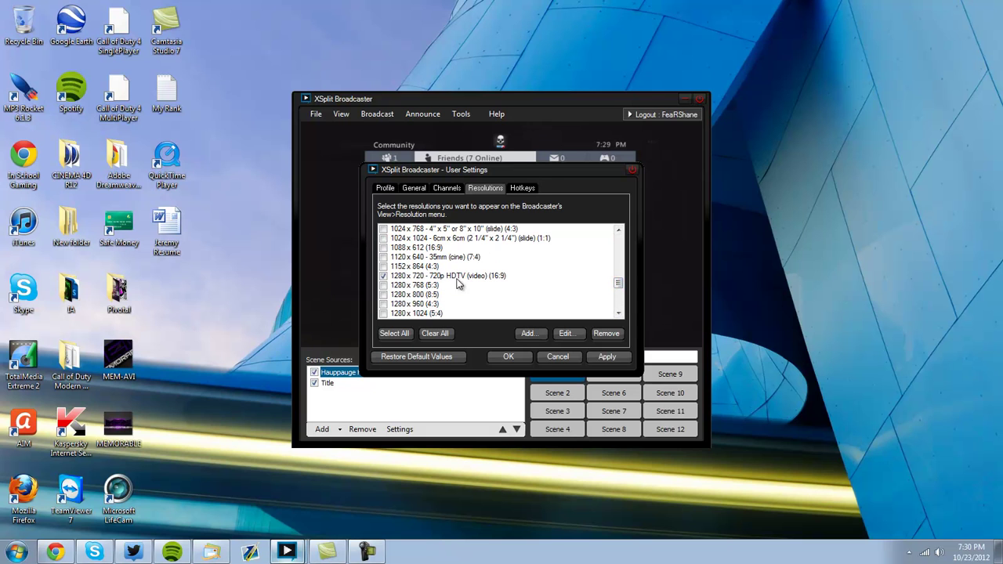
left_click(607, 358)
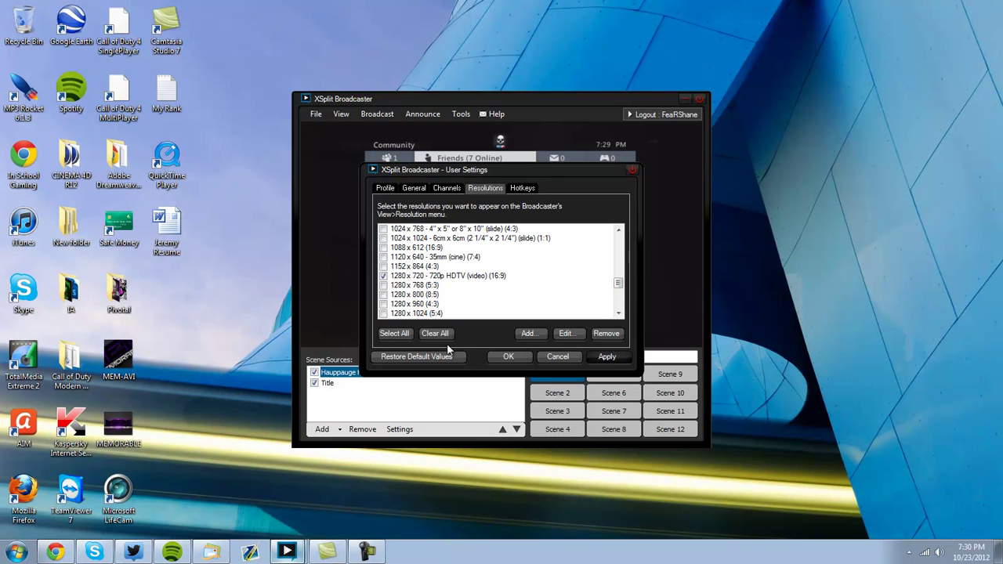
Confirm the resolution changes and check the trimmed View > Resolution list.
left_click(506, 356)
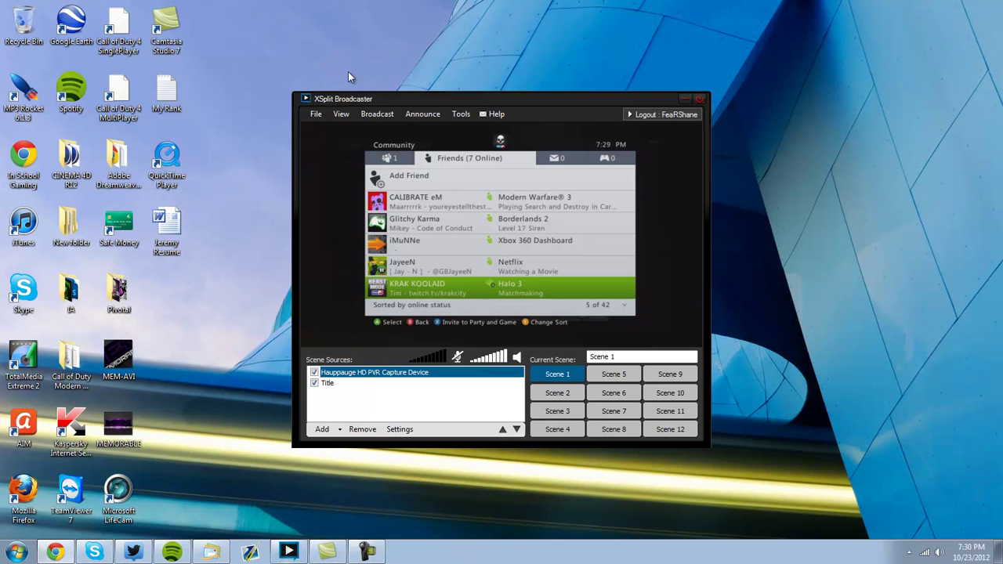
left_click(376, 115)
mouse_move(341, 114)
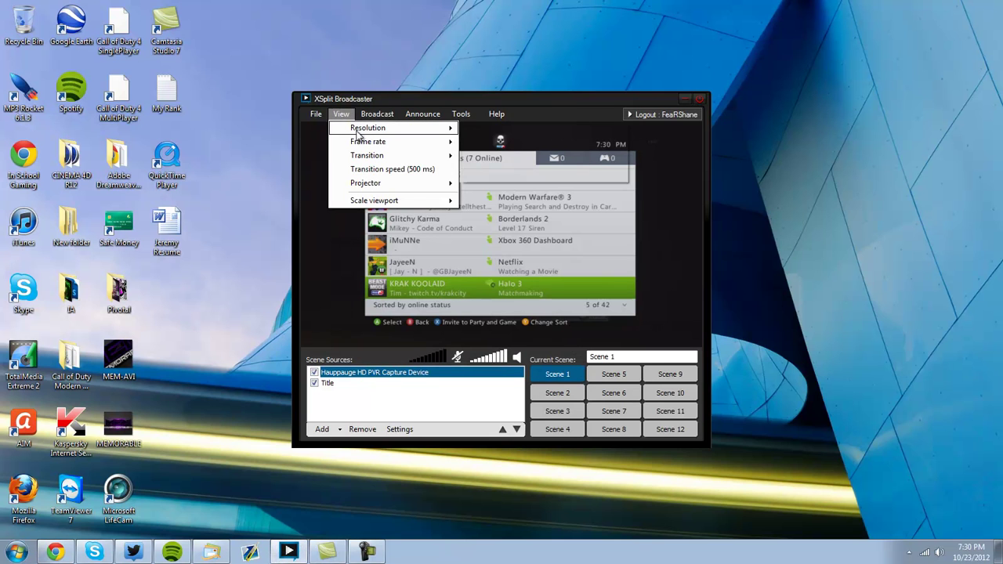
mouse_move(368, 129)
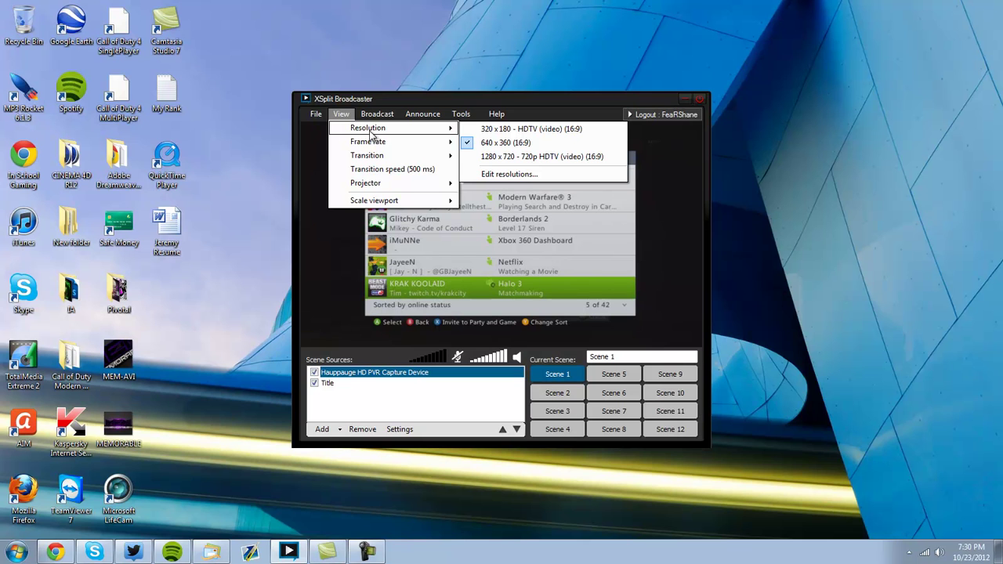
Open Broadcast > Edit channels, start adding a Justin/TwitchTV channel, then cancel it.
left_click(377, 115)
left_click(377, 115)
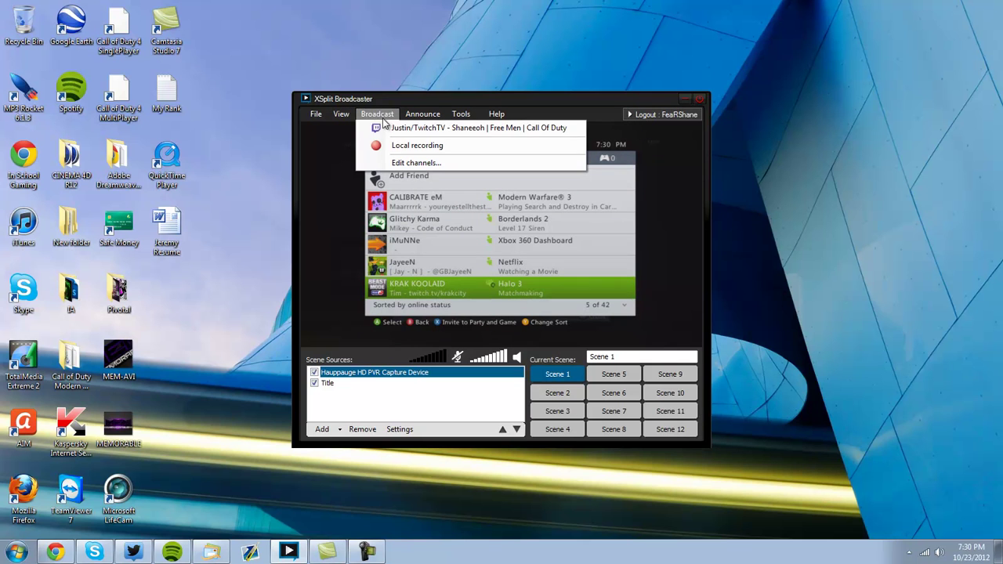
mouse_move(412, 113)
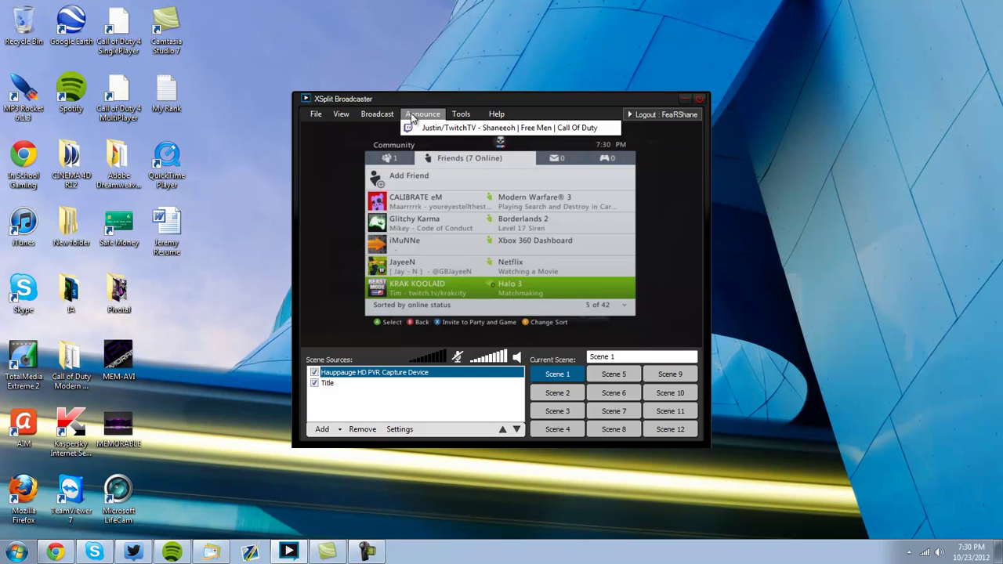
mouse_move(377, 115)
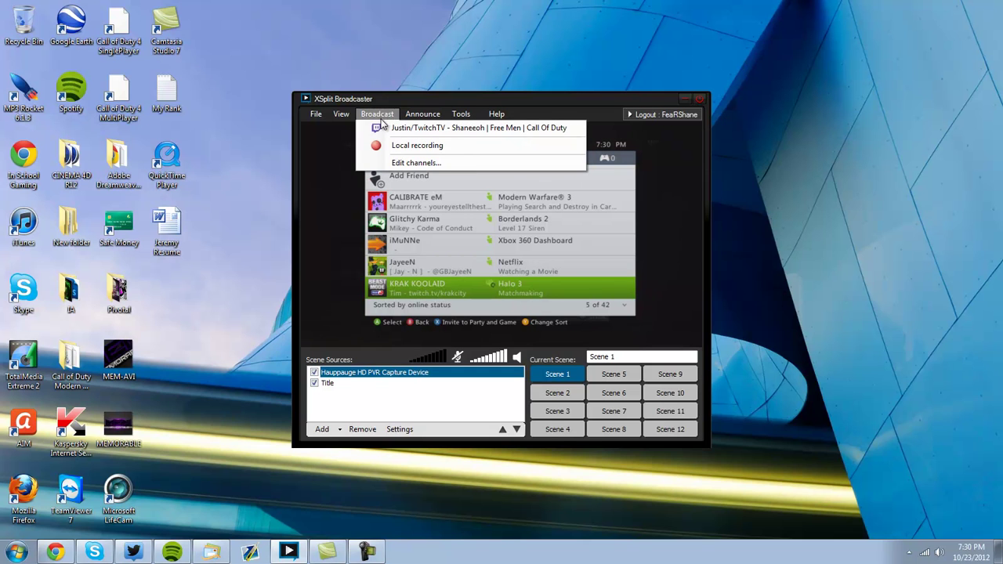
left_click(384, 145)
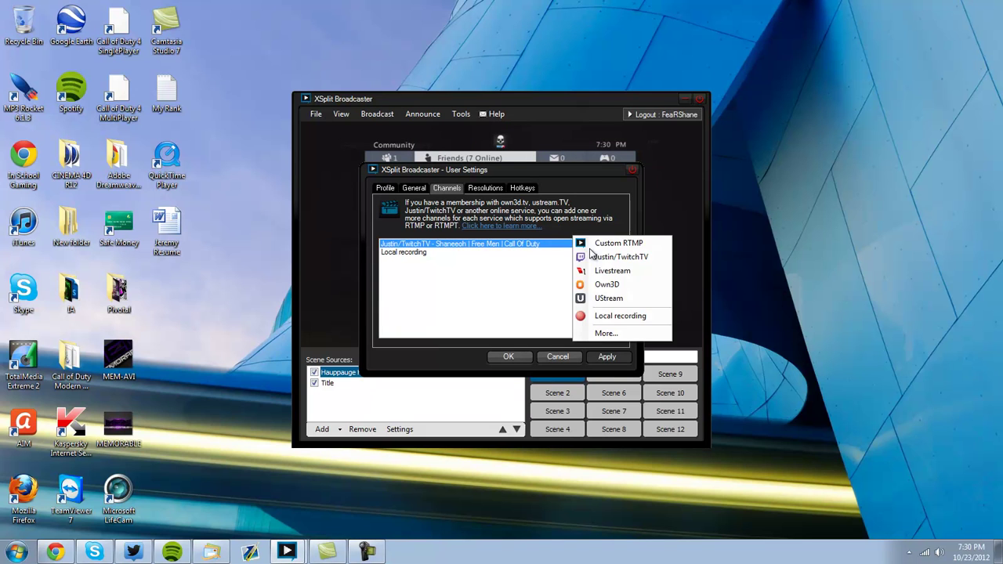
left_click(596, 245)
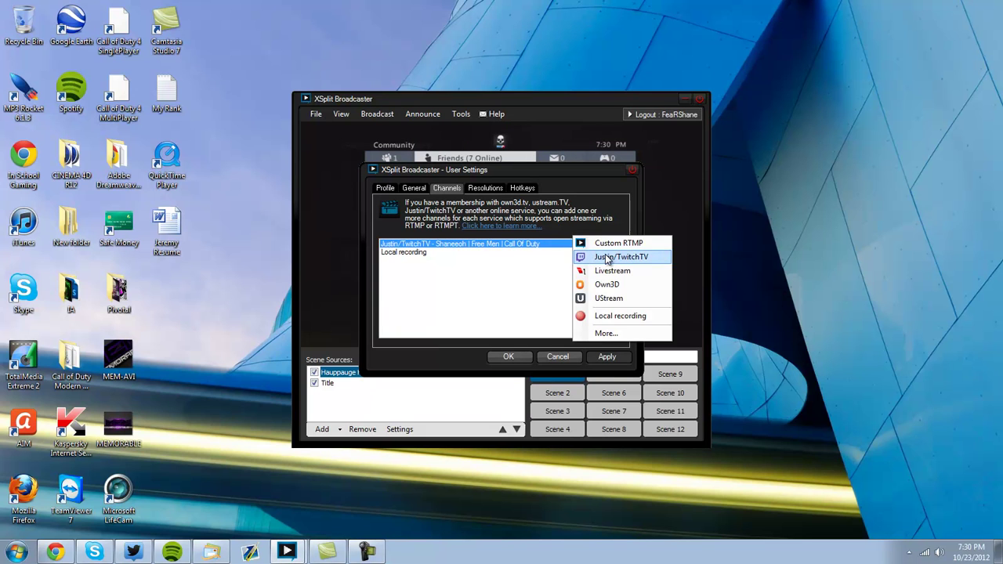
left_click(606, 258)
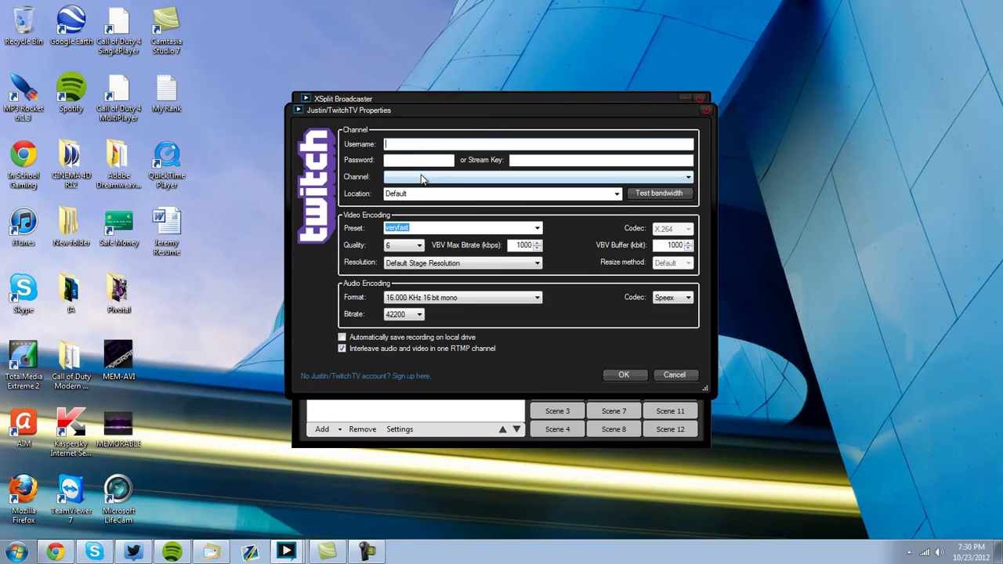
left_click(707, 108)
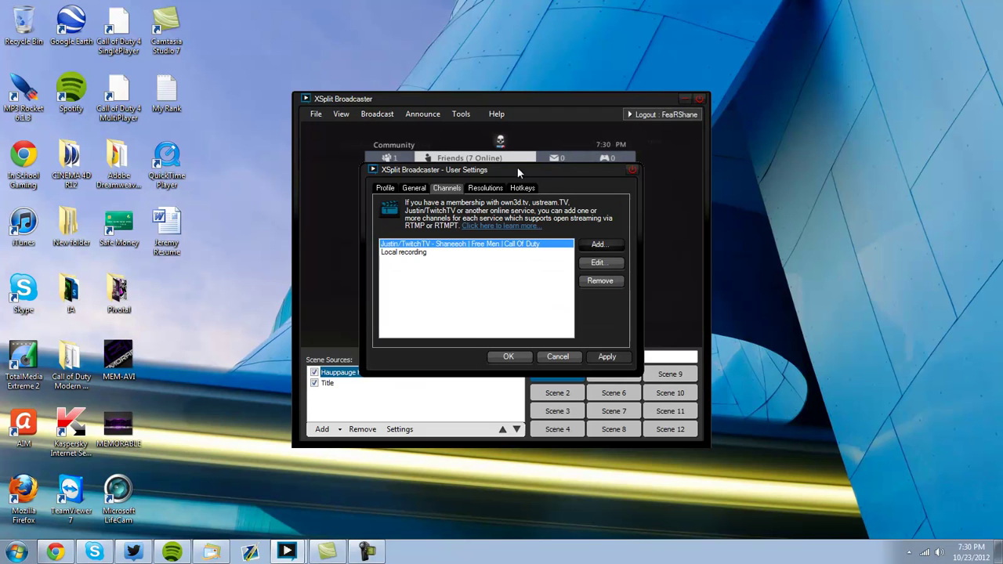
Review the Justin/TwitchTV channel's encoding (XSplit Default, quality 10, 1750 kbps) and save it.
left_click(600, 263)
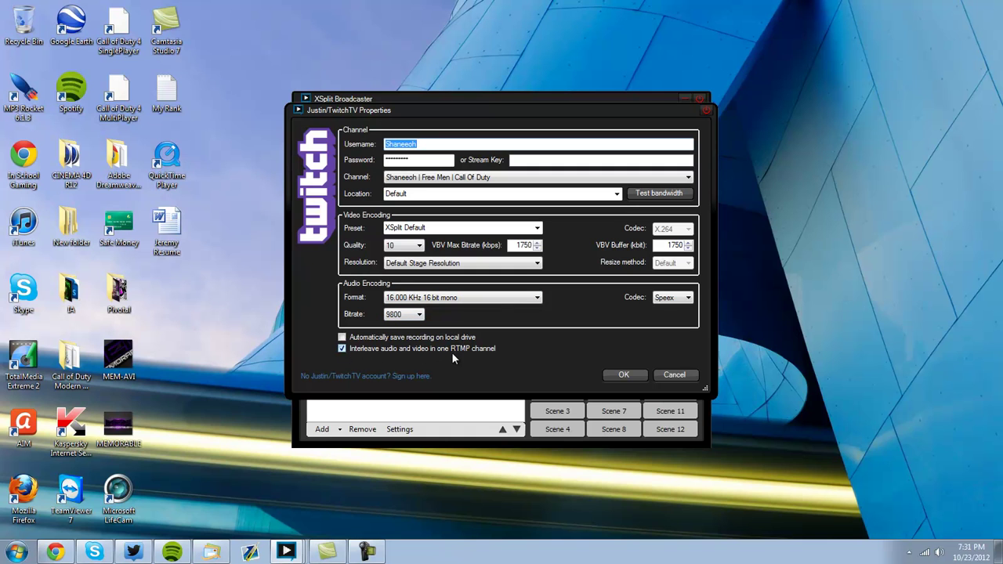
left_click(615, 375)
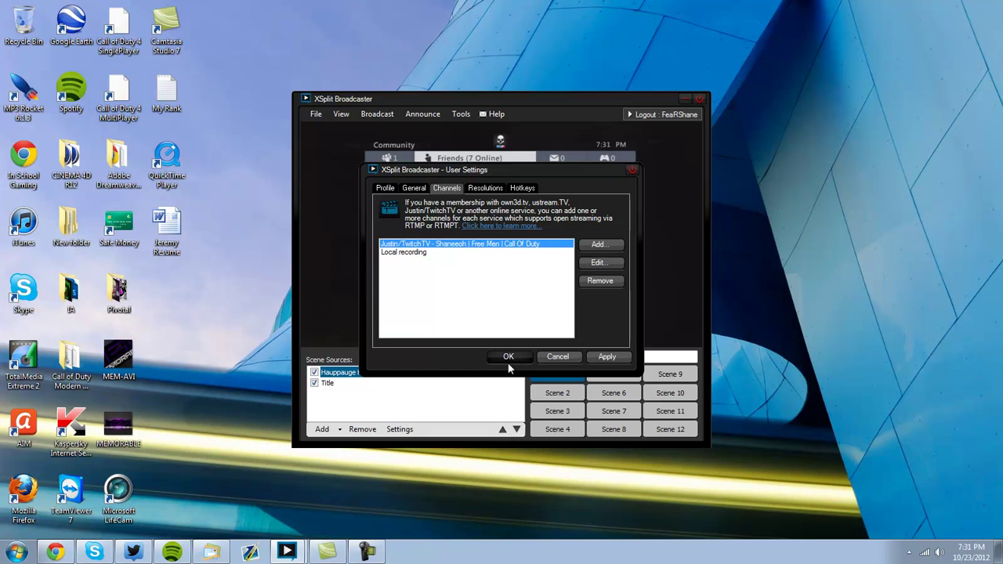
Keep the user settings, start broadcasting to Justin/TwitchTV, then return to Chrome.
left_click(558, 357)
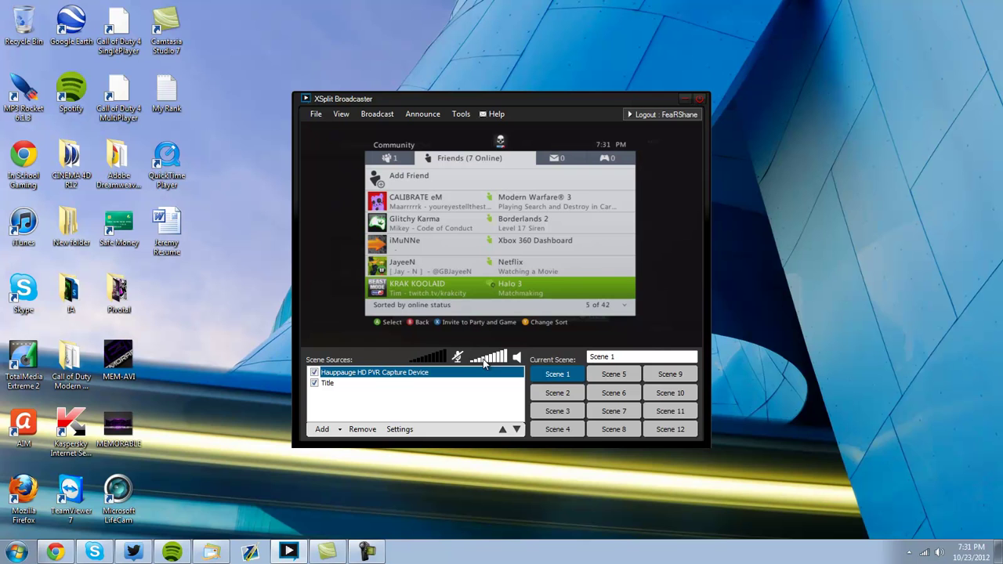
left_click(379, 116)
left_click(385, 127)
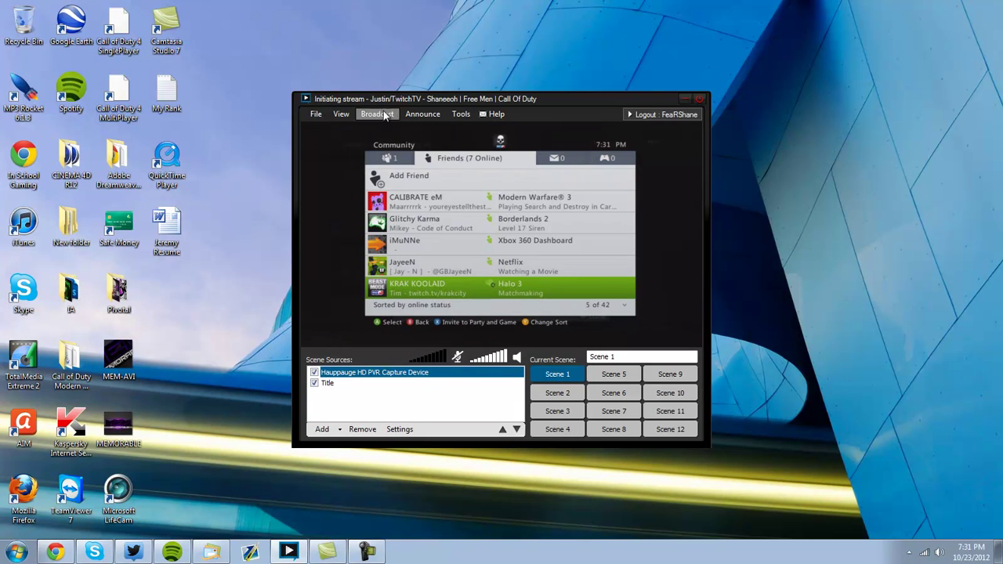
left_click(379, 116)
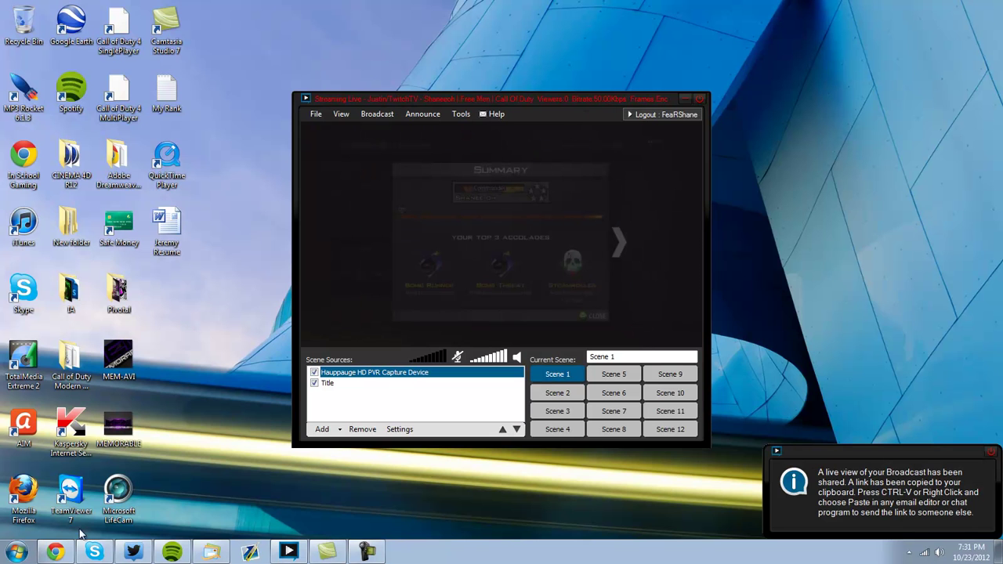
left_click(55, 551)
Play the '[HD][MW2]2v2 GB SND Matches' live stream on the Twitch channel page.
left_click(397, 7)
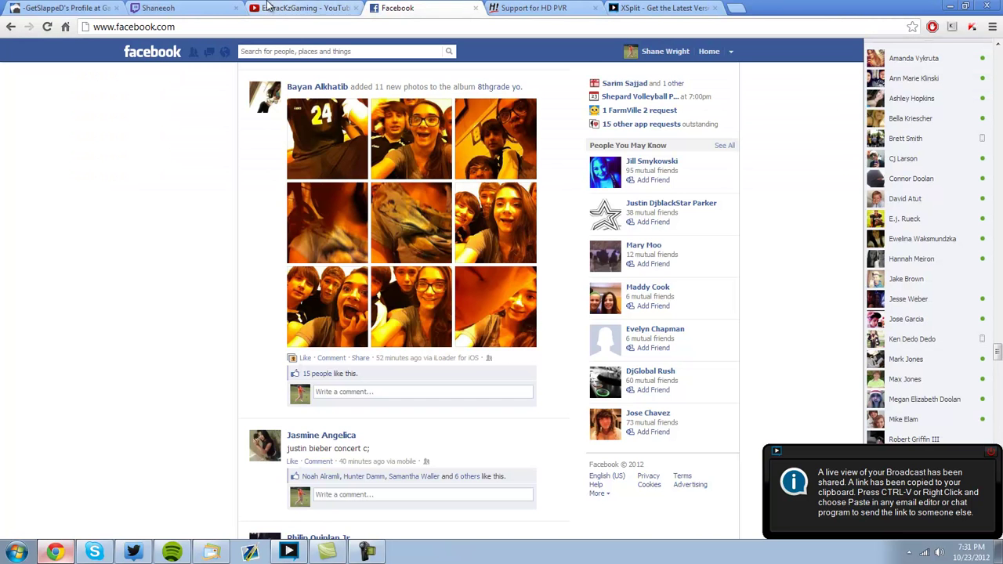
left_click(165, 7)
left_click(210, 436)
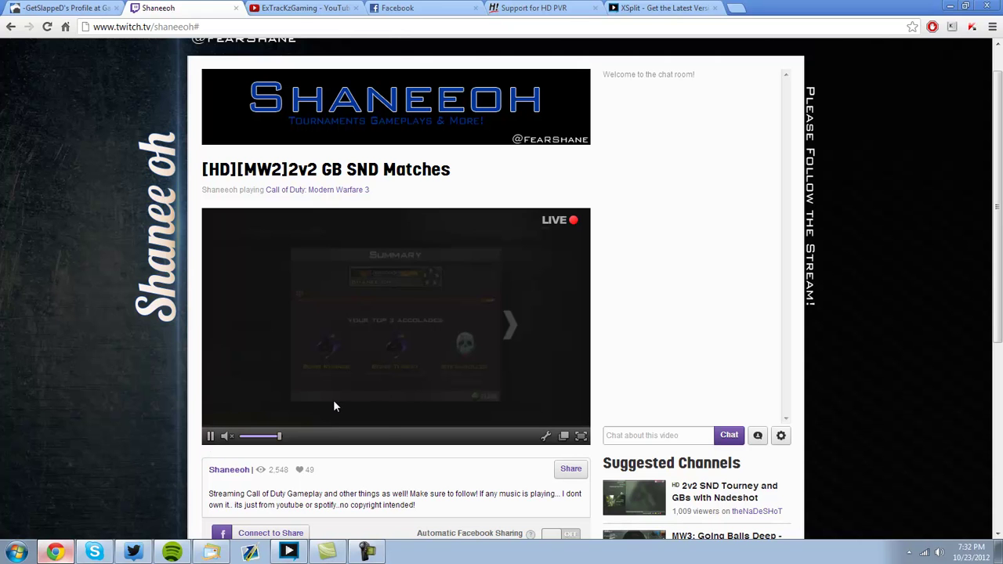
Compare the XSplit window with the stream, then hide it behind the browser.
left_click(288, 551)
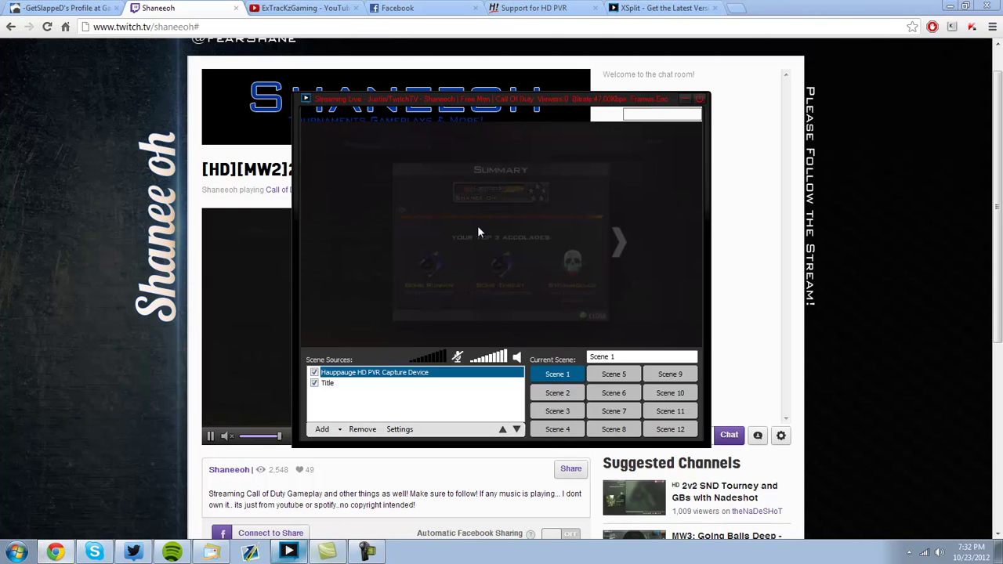
left_click_drag(523, 100, 483, 139)
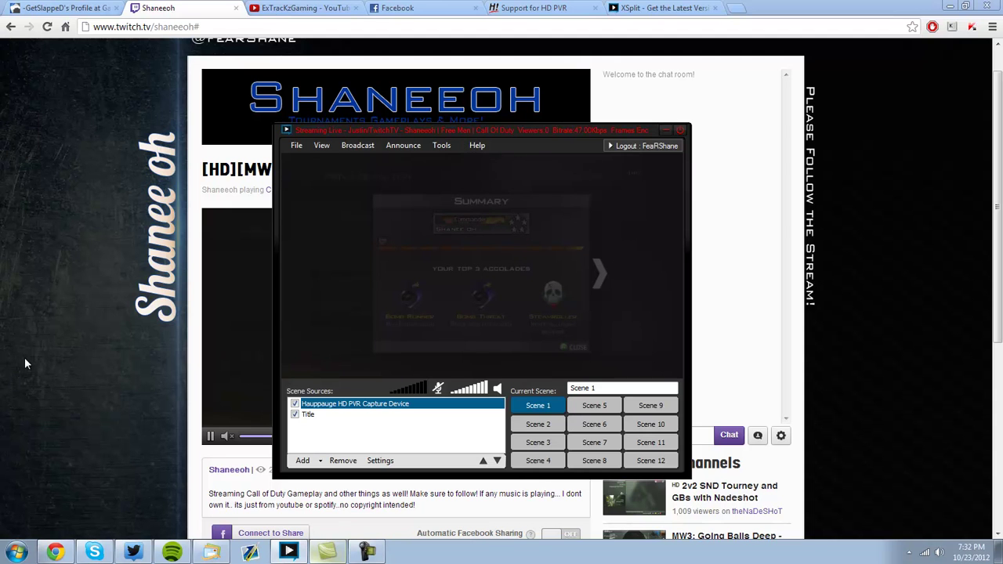
key("alt+Tab")
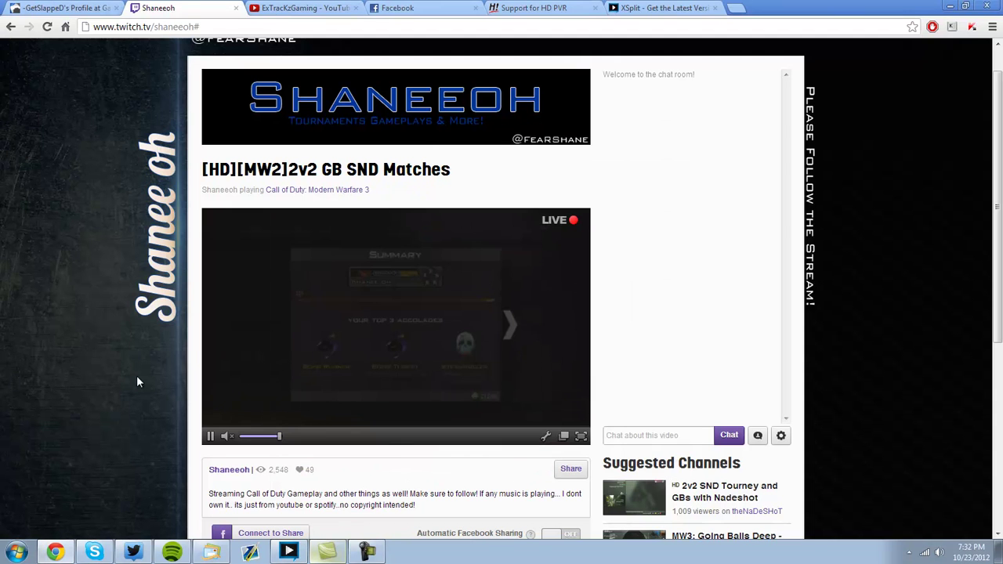